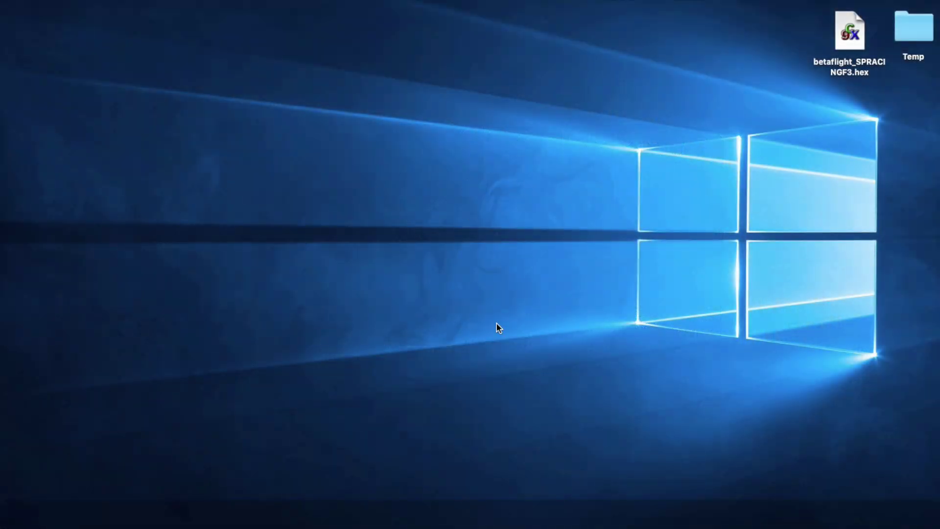
Reopen the betaflight Google search in Safari and open the borisbstyle/betaflight GitHub Releases result
mouse_move(677, 514)
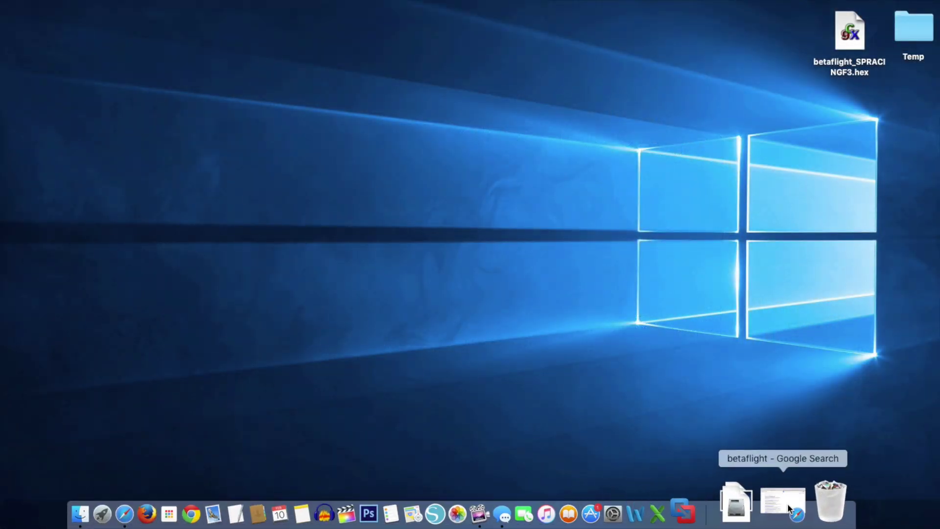
left_click(816, 507)
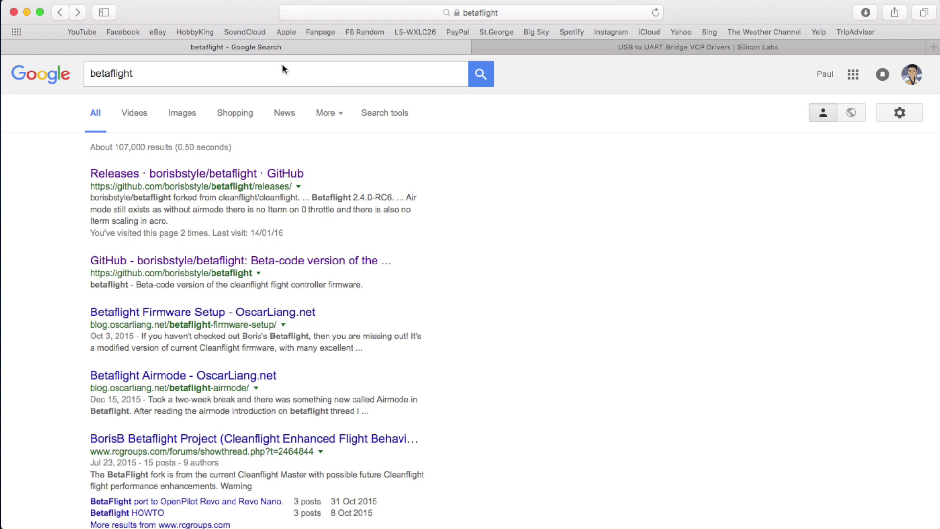
left_click(259, 72)
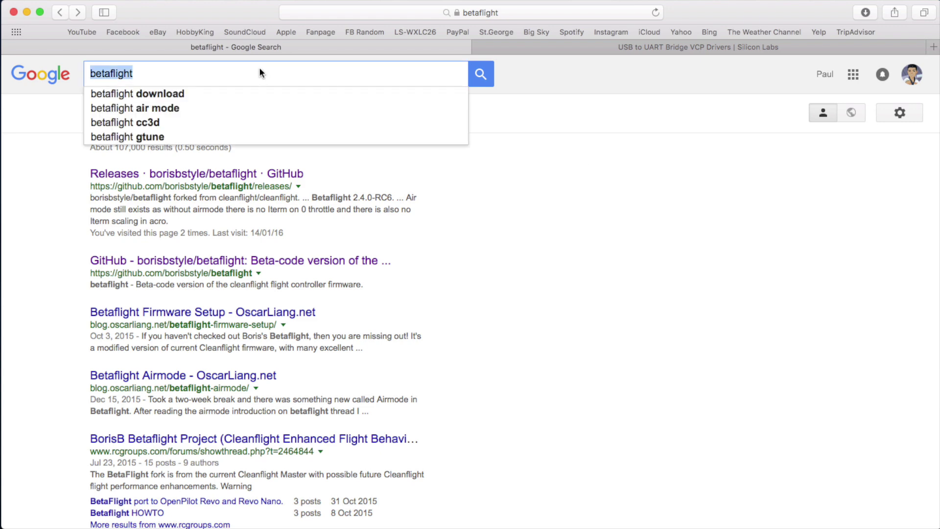
key("Return")
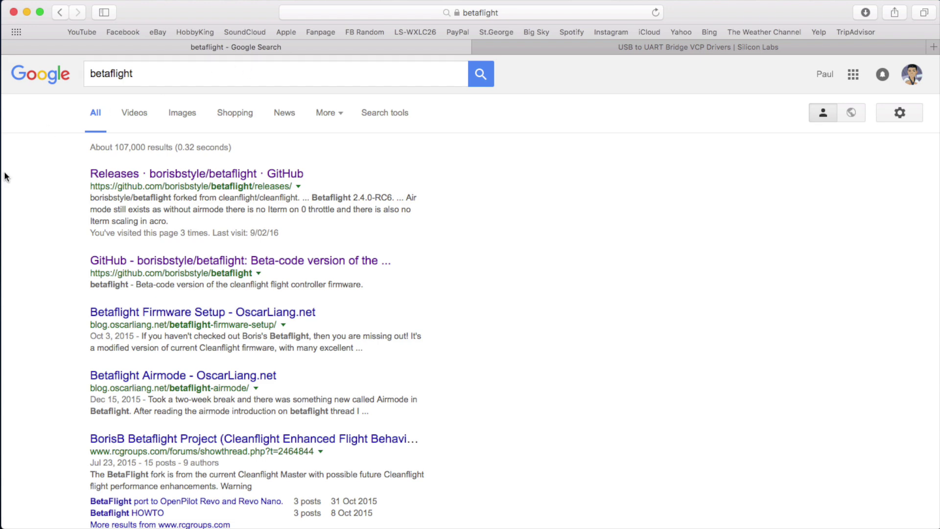
left_click(124, 175)
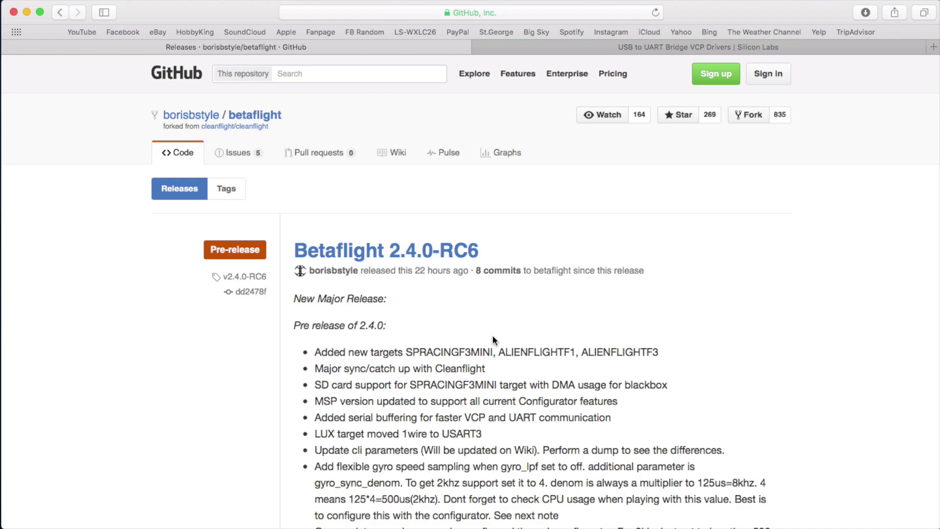
Find the Betaflight 2.4.0-RC6 downloads and download betaflight_2.4.0_SPRACINGF3.hex (353 KB)
scroll(570, 368, "down", 3)
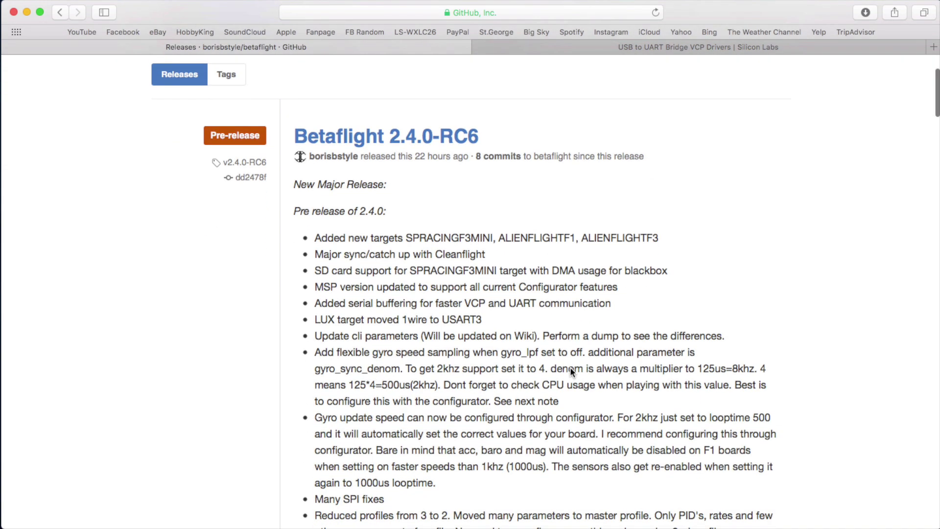
scroll(571, 370, "down", 15)
scroll(571, 371, "down", 8)
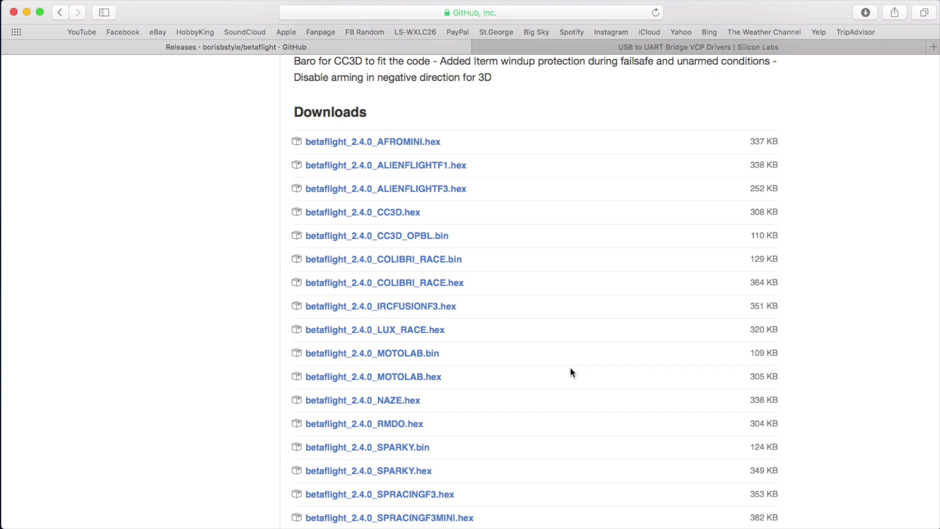
scroll(571, 372, "down", 4)
scroll(570, 372, "down", 10)
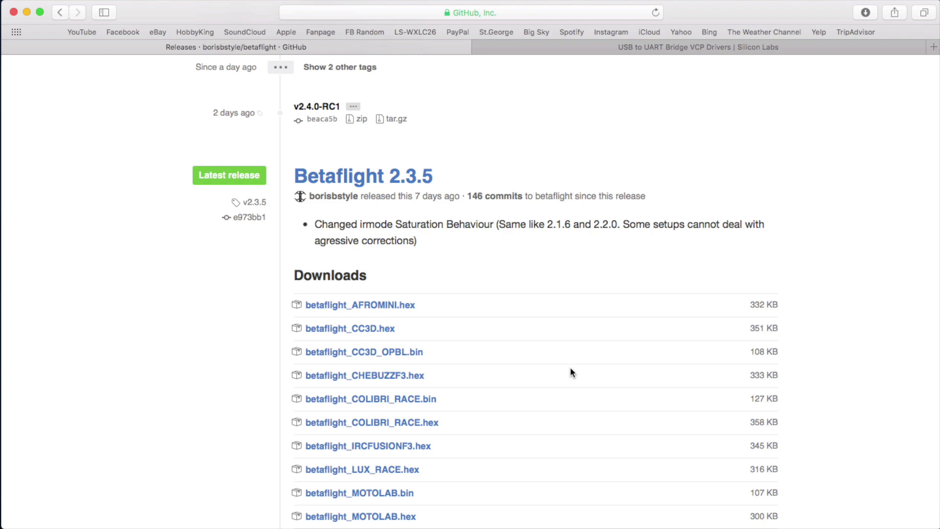
scroll(570, 372, "up", 10)
scroll(570, 366, "up", 2)
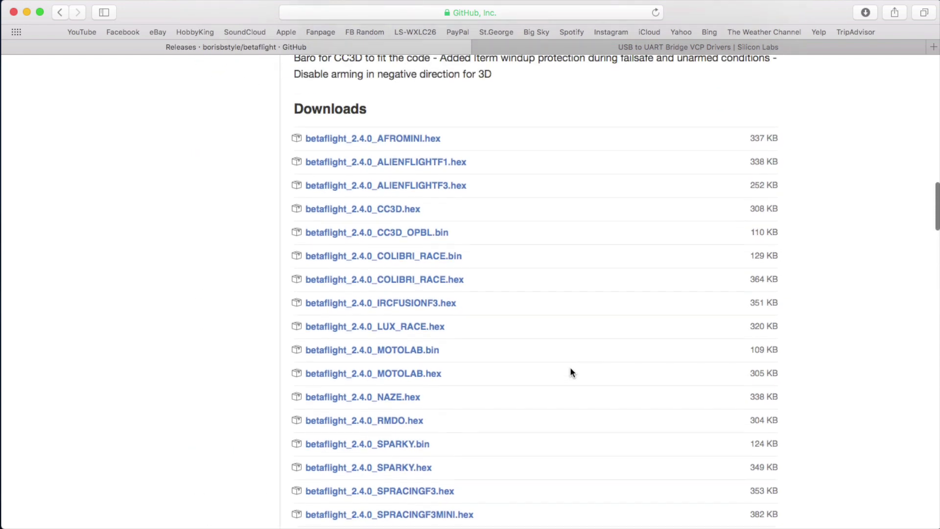
scroll(570, 366, "down", 1)
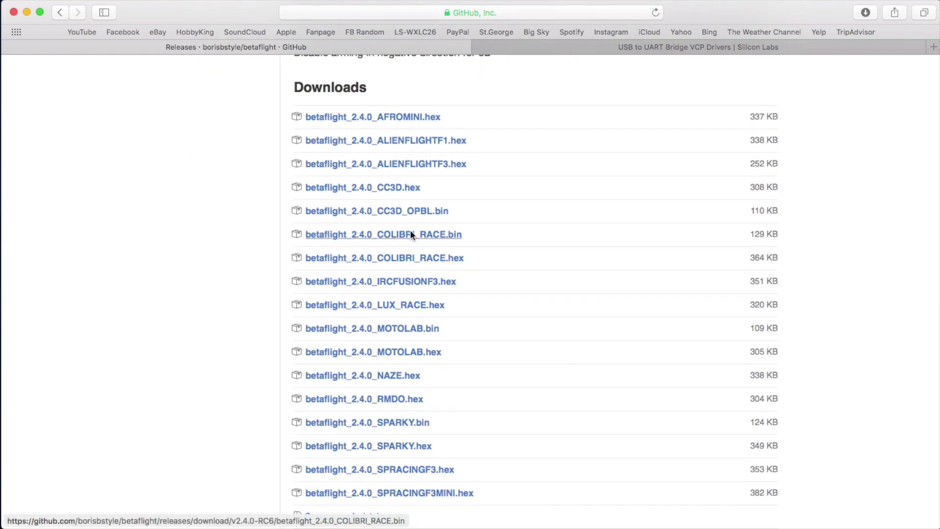
left_click_drag(462, 467, 289, 465)
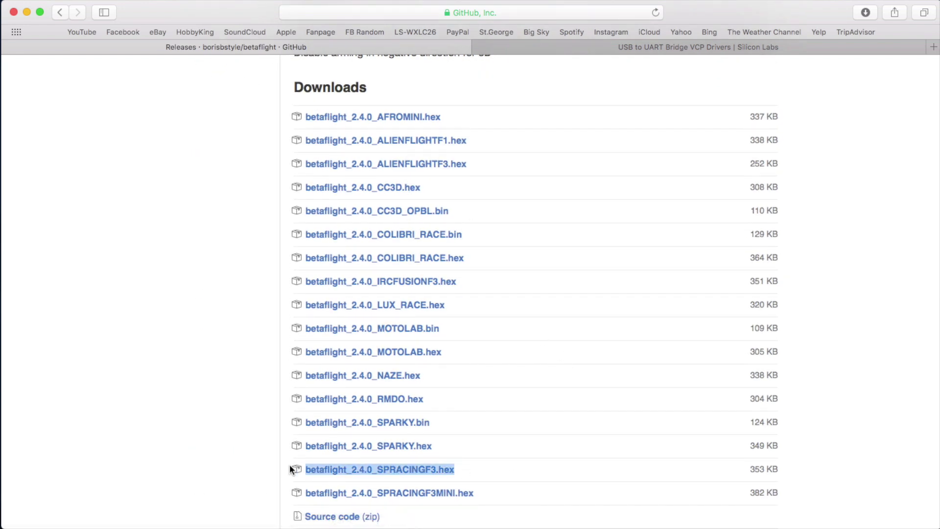
left_click(203, 443)
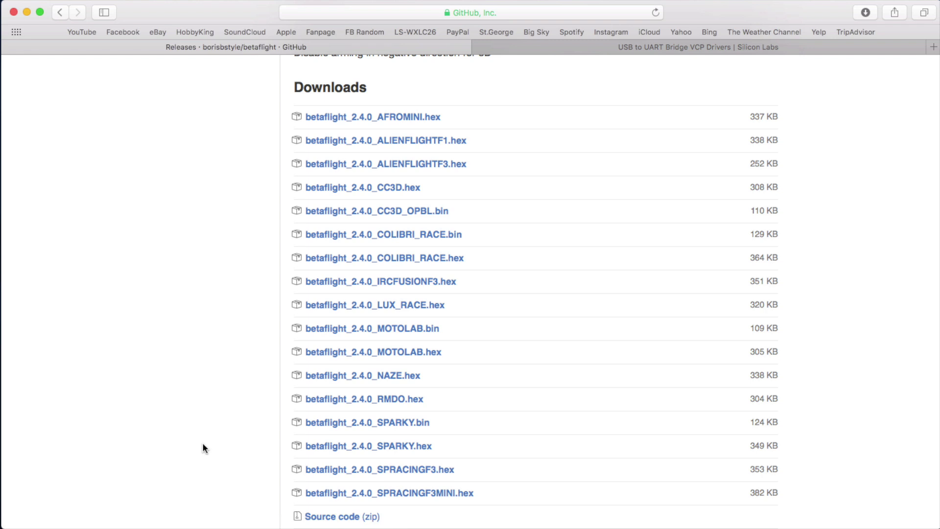
left_click(325, 468)
Minimize Safari and check the downloaded SPRACINGF3 hex file on the desktop
left_click(29, 12)
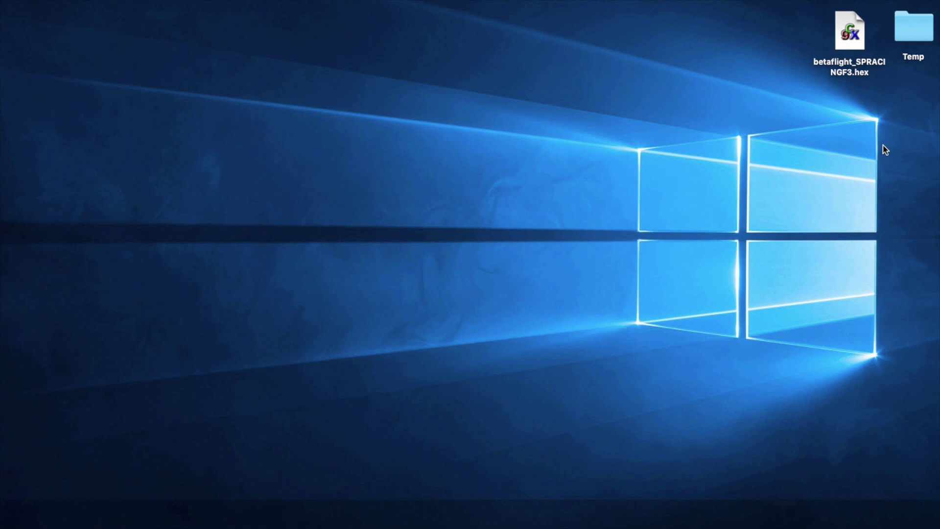
left_click(849, 73)
left_click(740, 205)
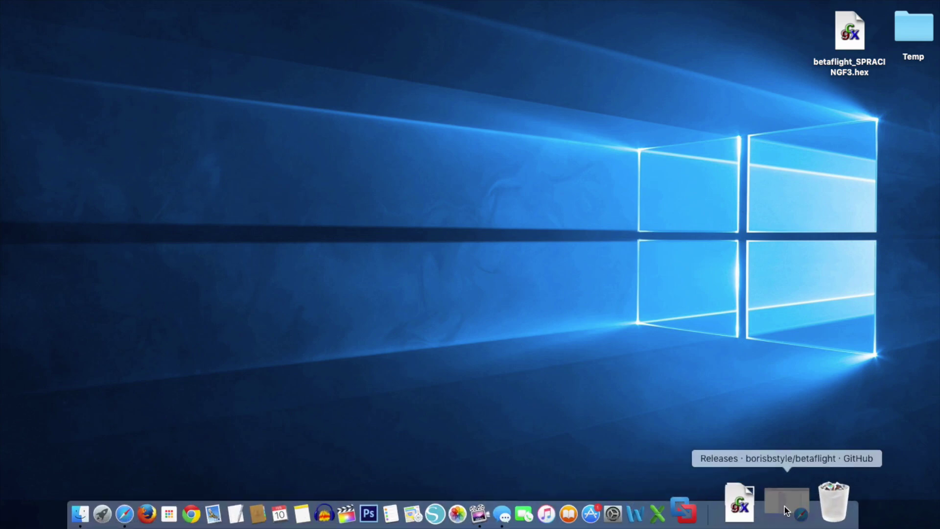
Go back to the Silicon Labs tab and scroll to the CP210x VCP driver download tables
left_click(785, 510)
left_click(512, 49)
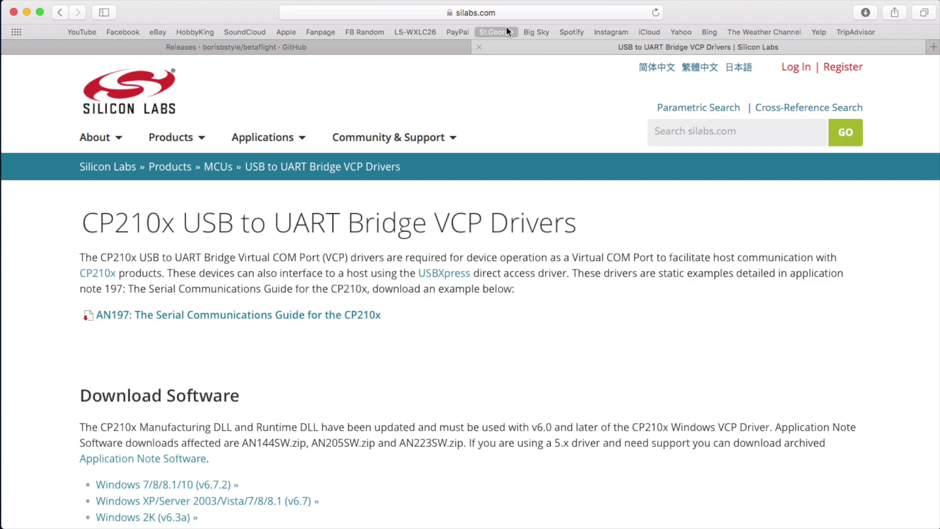
left_click(509, 13)
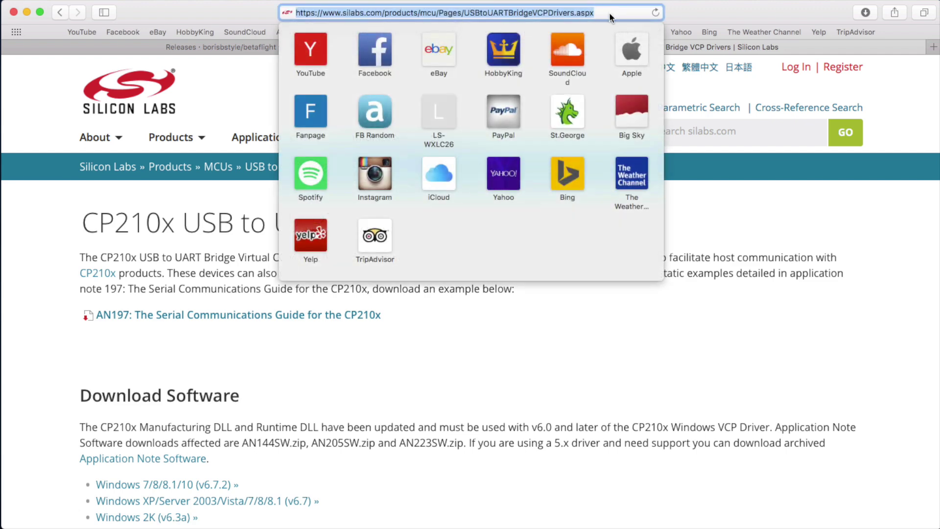
left_click(578, 304)
scroll(201, 278, "down", 6)
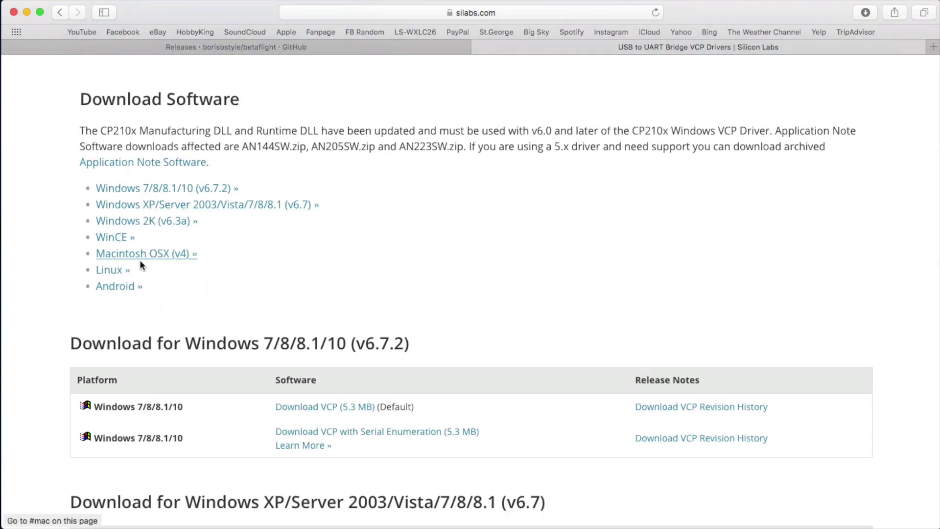
scroll(269, 328, "down", 5)
scroll(268, 328, "down", 7)
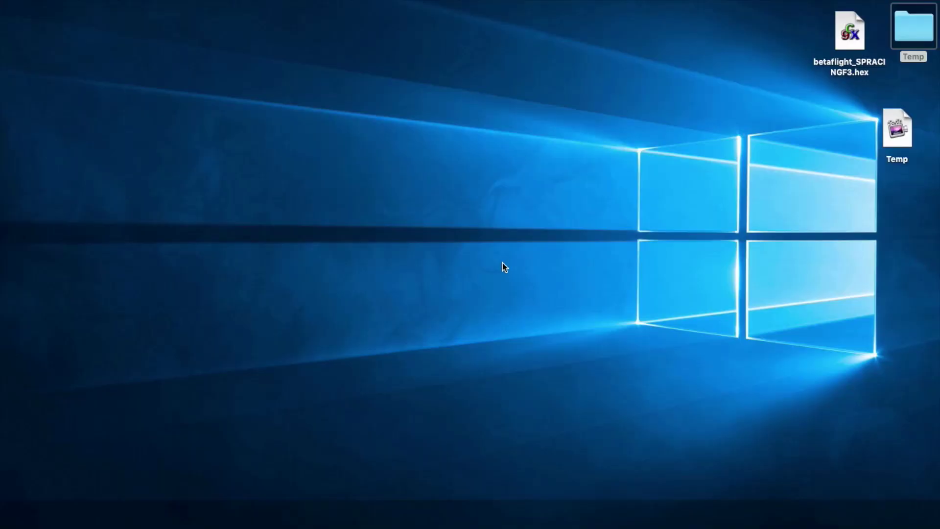
Launch Cleanflight Configurator from the Chrome app launcher and go to the Firmware Flasher
mouse_move(294, 523)
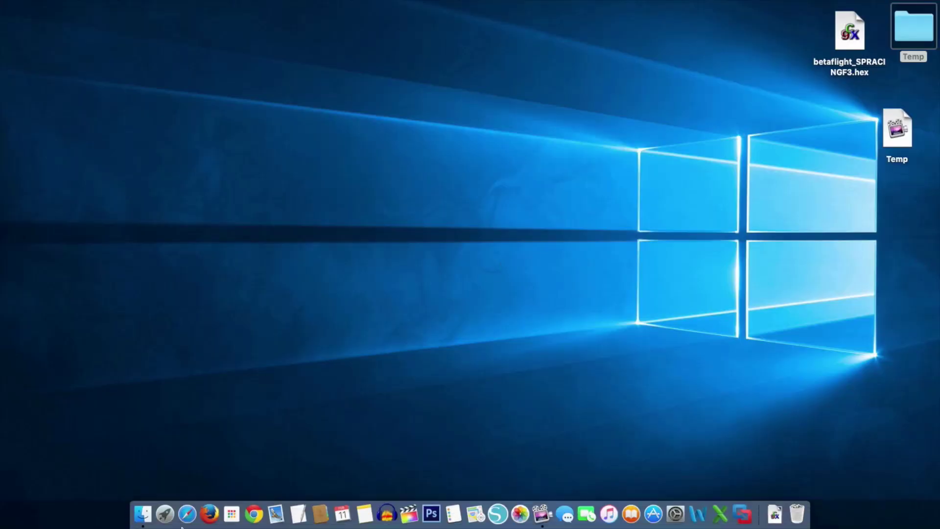
left_click(234, 511)
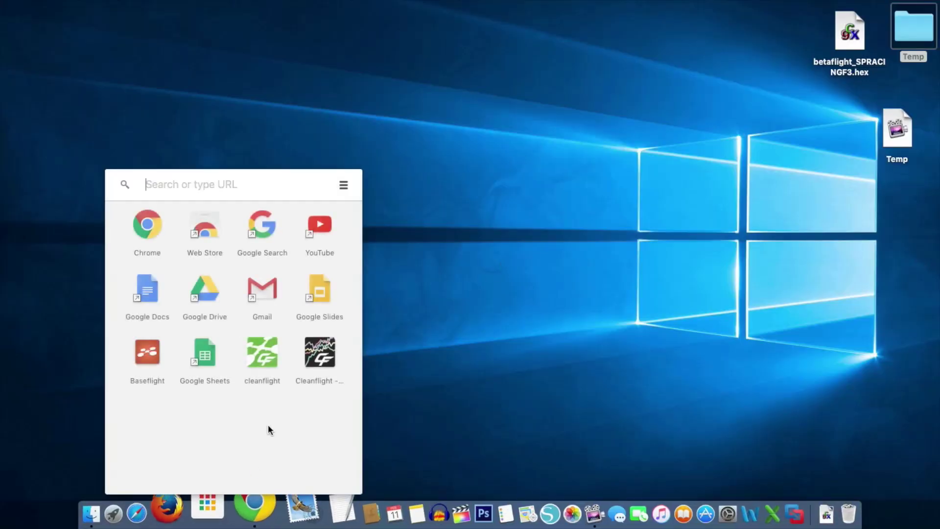
left_click(265, 348)
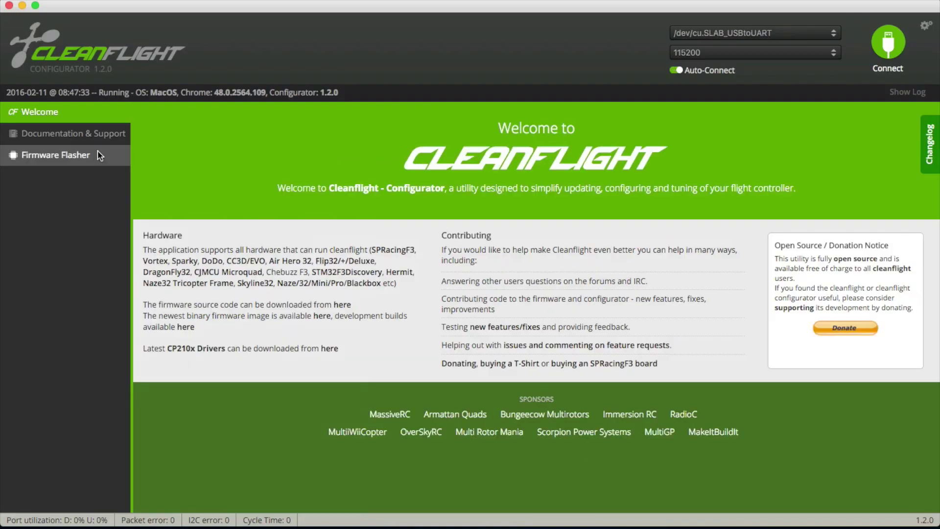
left_click(77, 156)
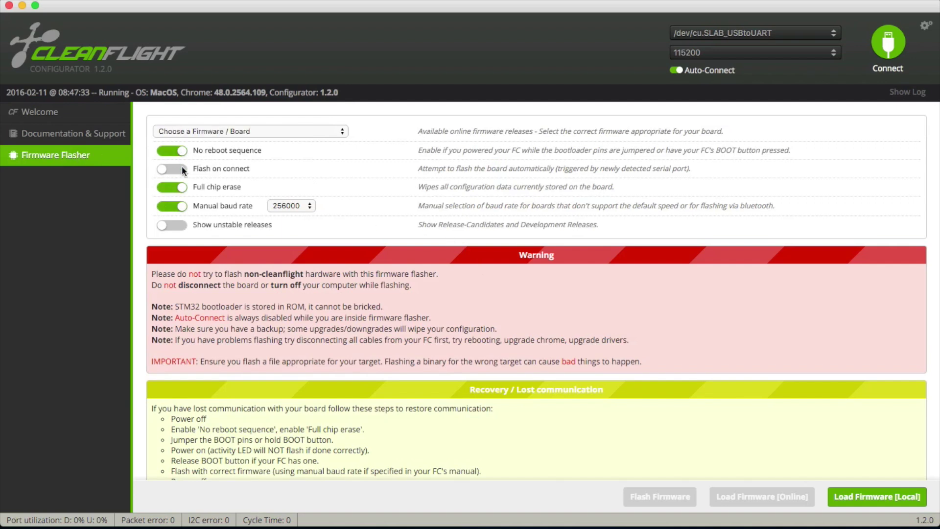
Keep the manual flashing baud rate at 256000 and choose Load Firmware [Local]
left_click(309, 206)
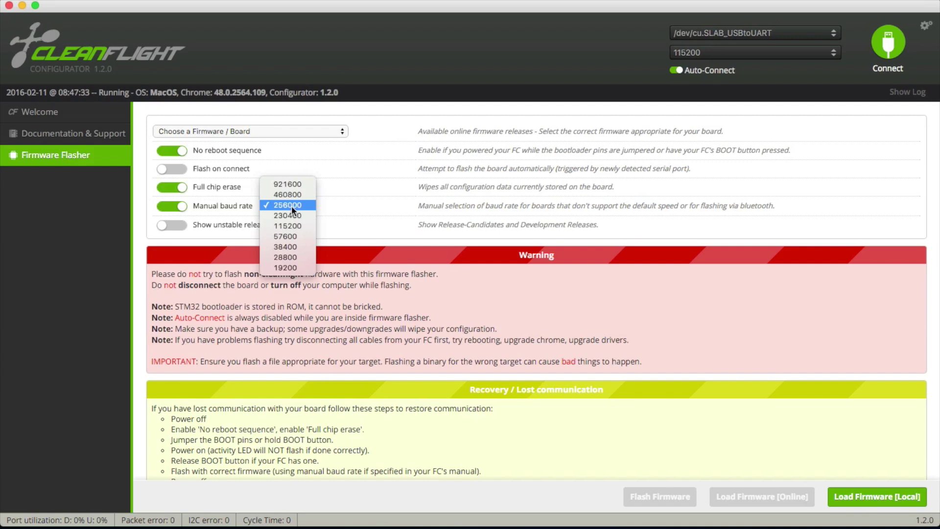
left_click(292, 206)
left_click(881, 488)
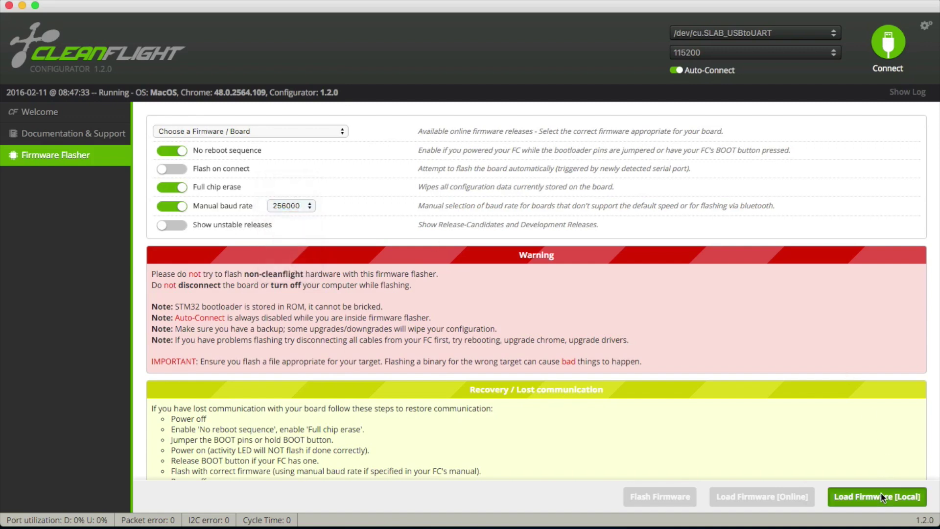
Load betaflight_SPRACINGF3.hex, flash it until Programming: SUCCESSFUL, then go to the Welcome page
left_click(438, 84)
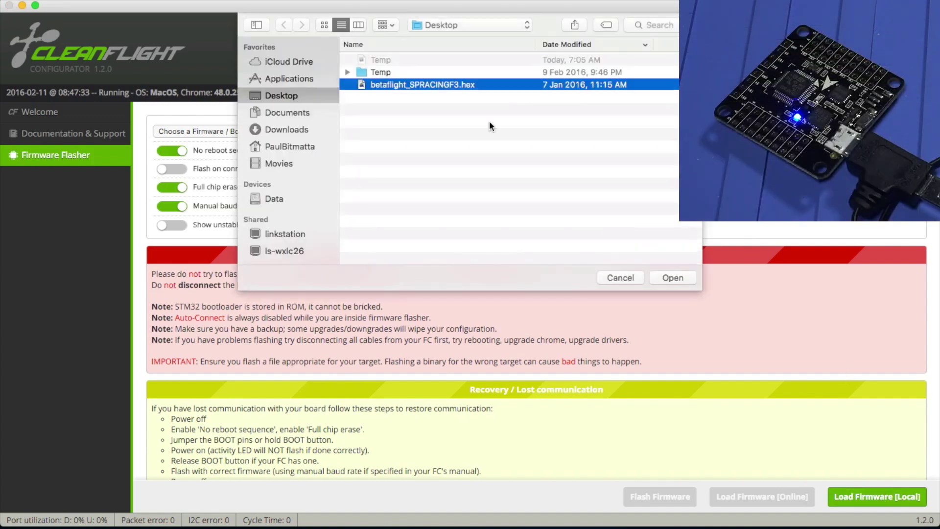
left_click(670, 278)
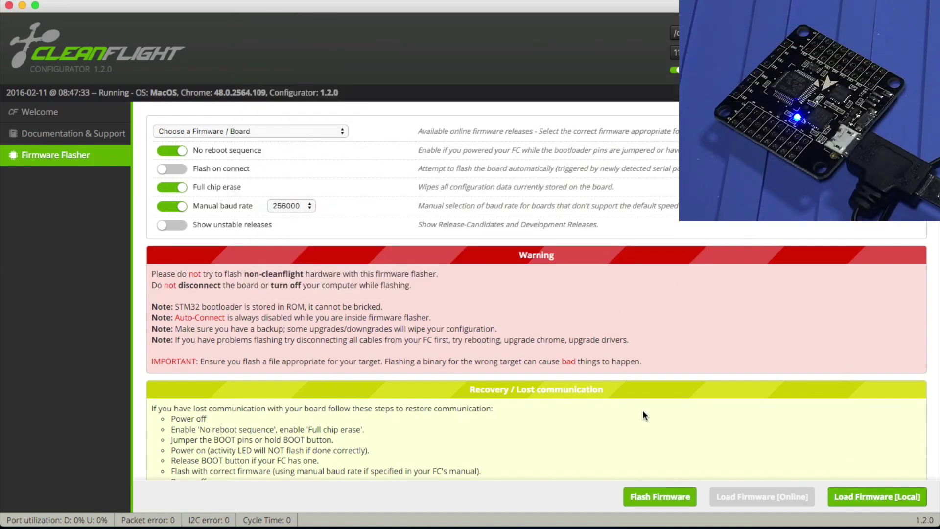
left_click(659, 493)
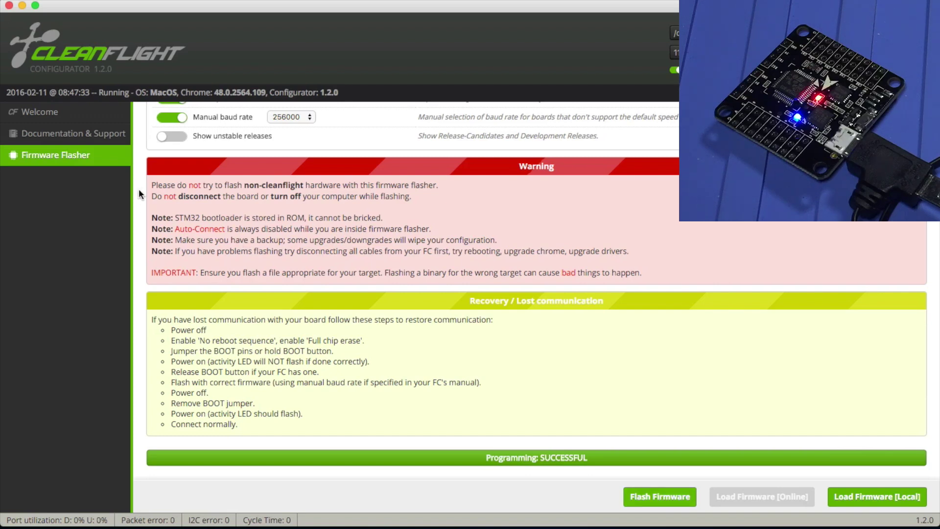
left_click(56, 112)
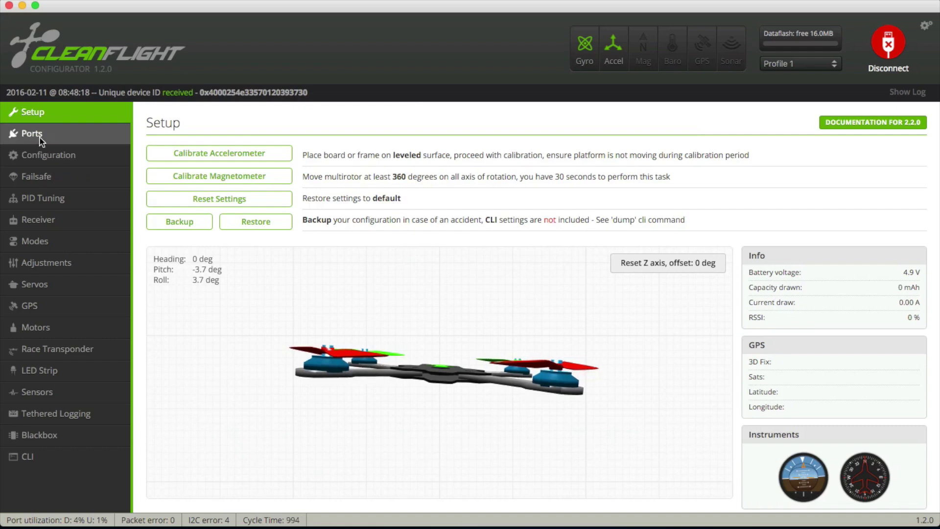
Save the Ports settings with Serial RX on UART3 and reboot the board
left_click(79, 136)
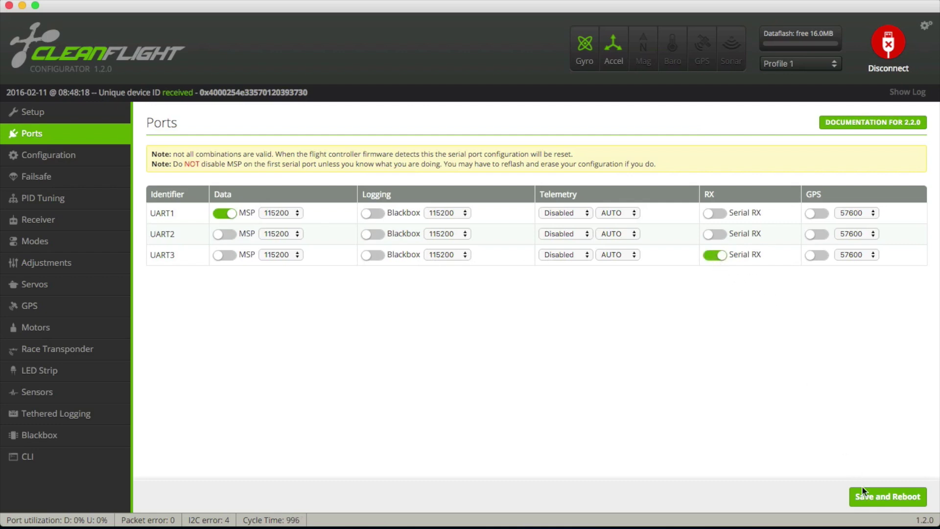
left_click(875, 500)
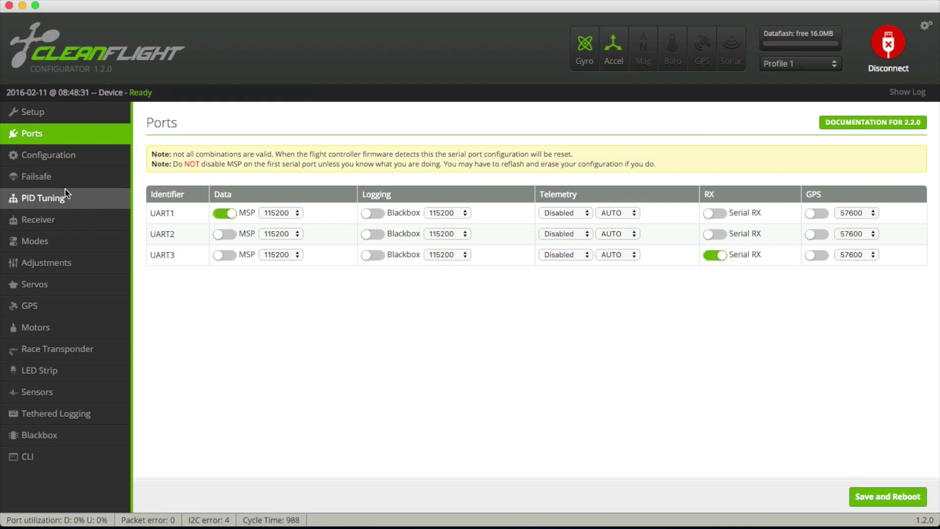
Set Minimum Throttle to 1050 and Maximum Throttle to 2000 on the Configuration page
left_click(61, 162)
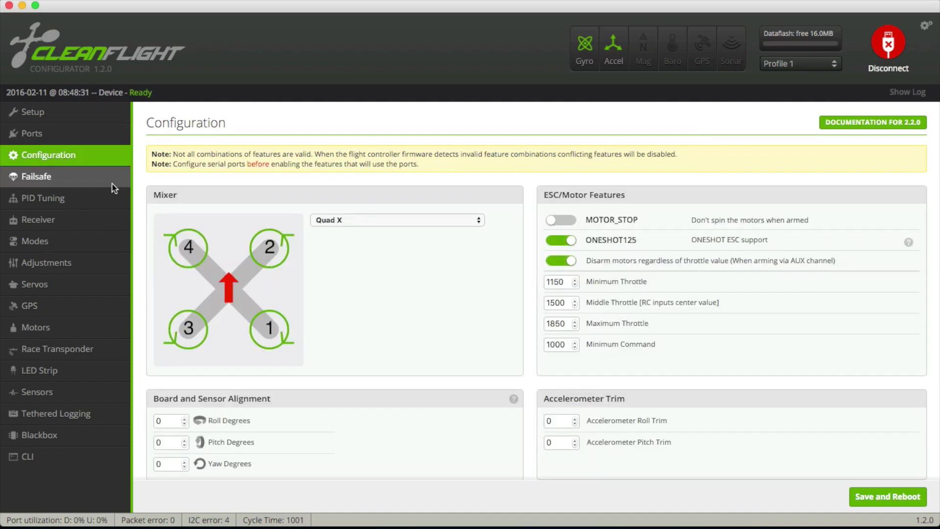
scroll(397, 328, "down", 1)
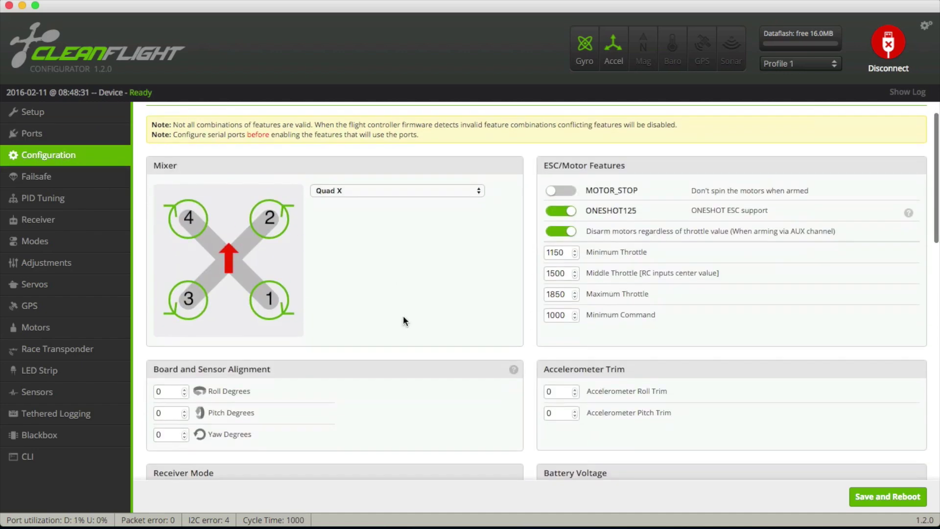
left_click(564, 253)
type("10")
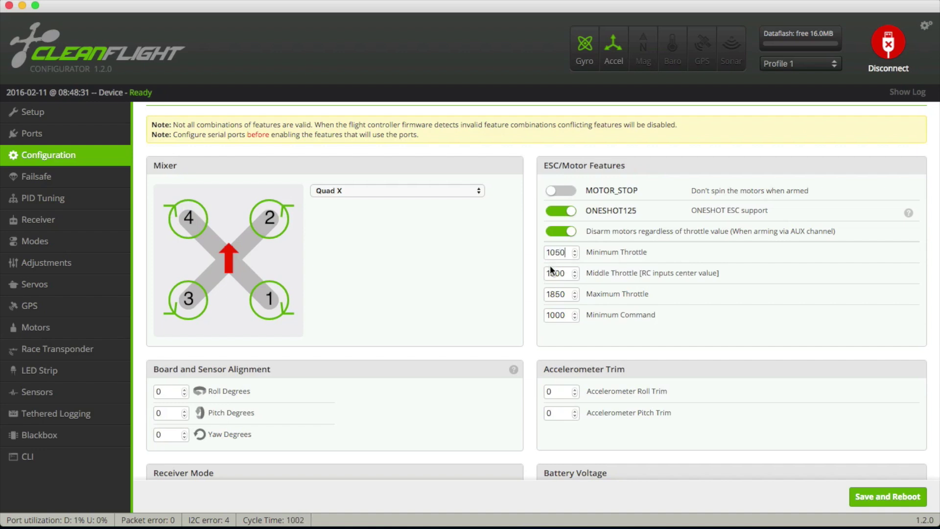
type("2000")
scroll(674, 321, "down", 8)
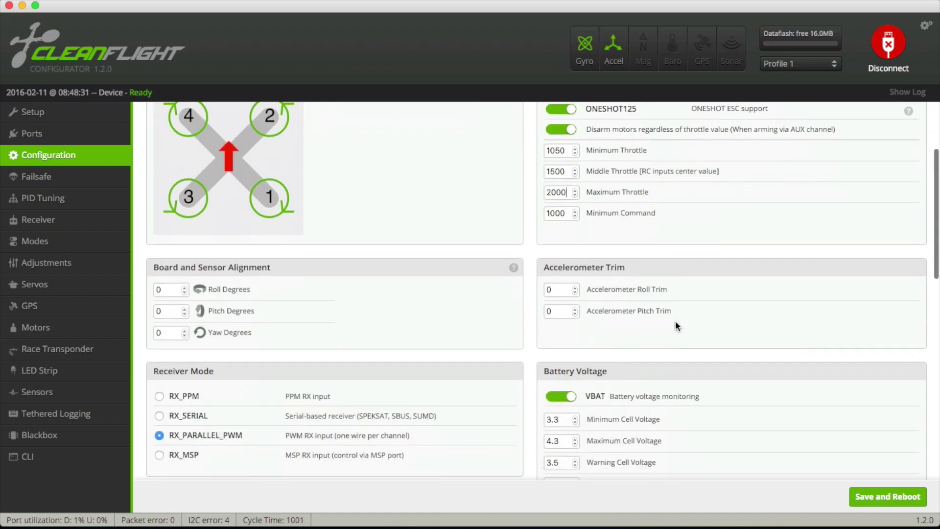
scroll(675, 323, "down", 1)
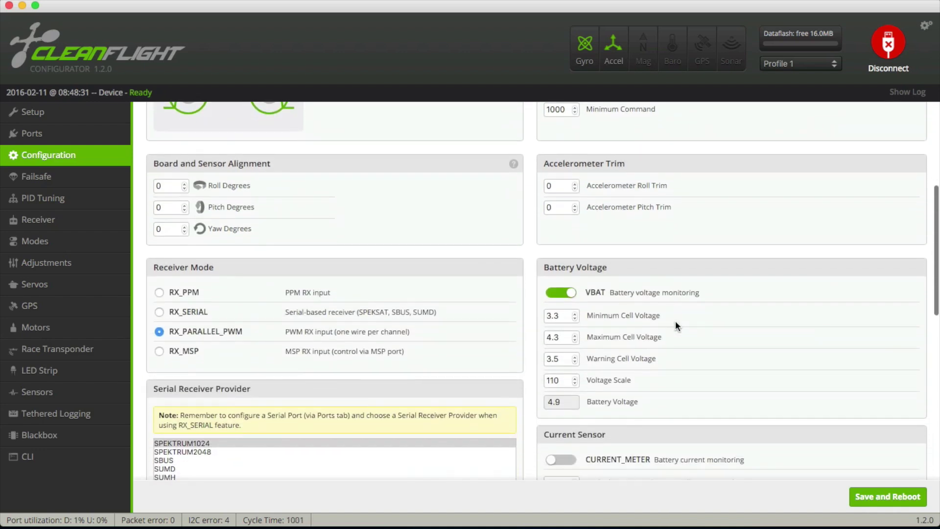
Select RX_SERIAL receiver mode with the SBUS provider, then save and reboot
left_click(159, 312)
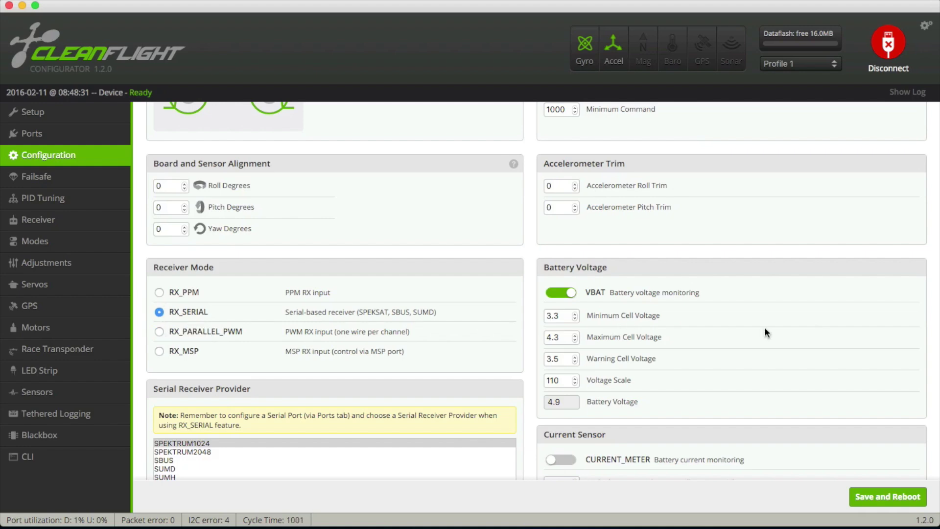
scroll(786, 333, "down", 20)
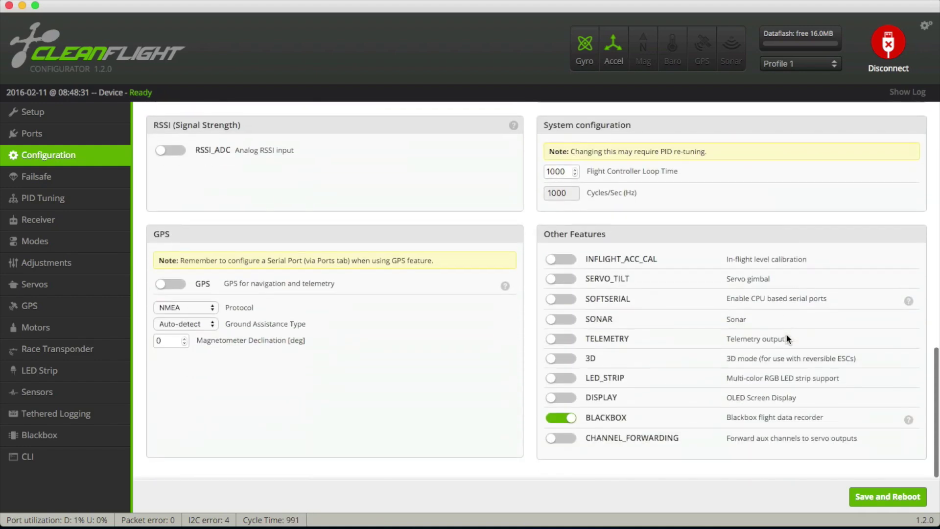
scroll(786, 333, "up", 15)
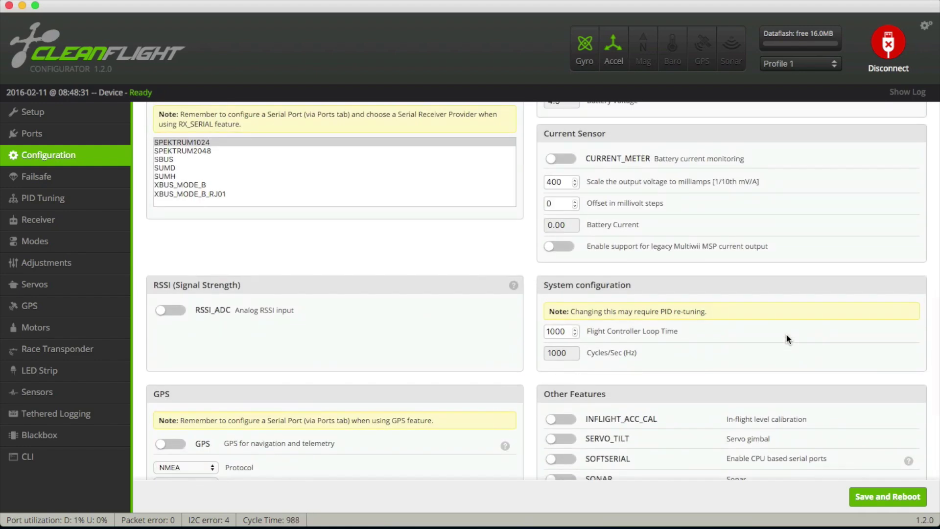
scroll(785, 333, "up", 8)
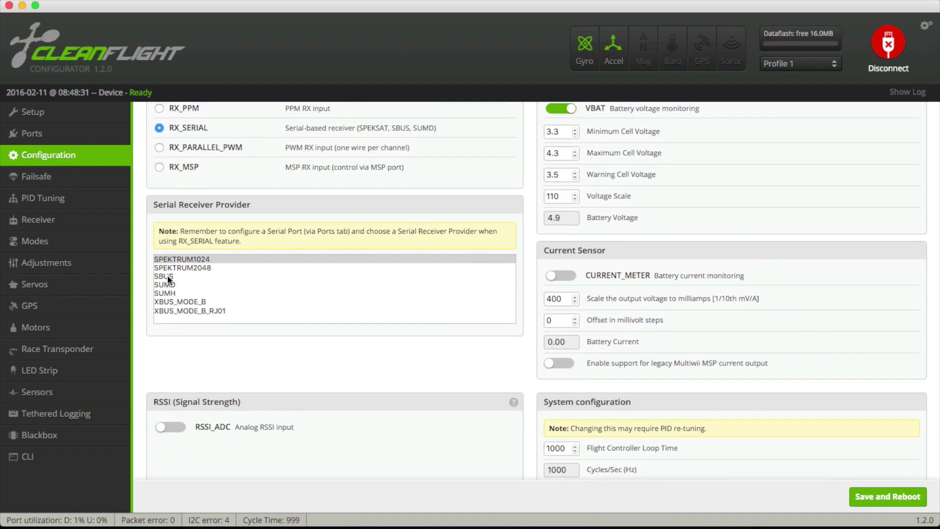
left_click(168, 276)
scroll(346, 341, "down", 20)
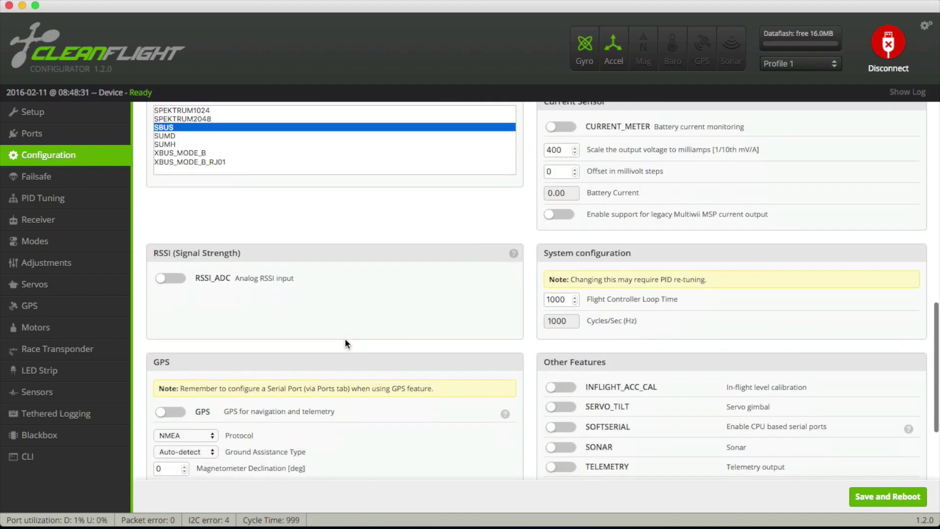
scroll(345, 342, "down", 3)
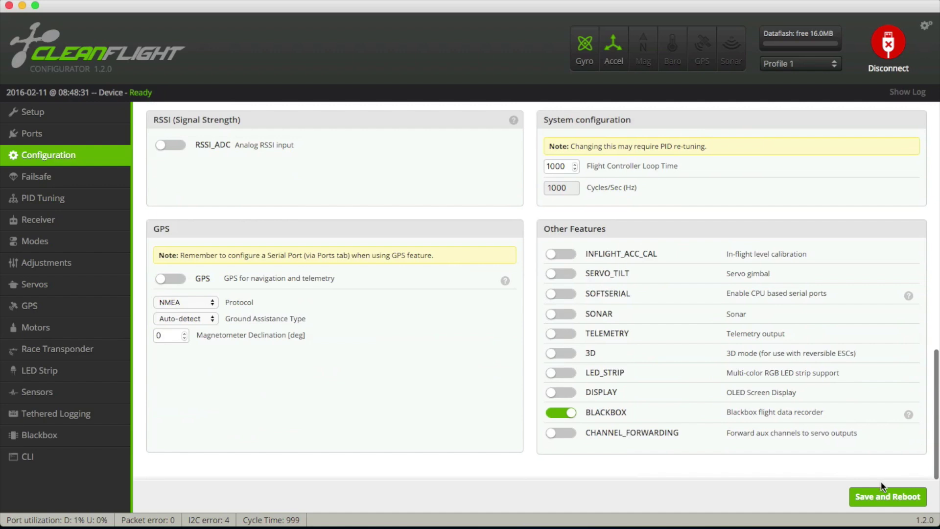
left_click(885, 495)
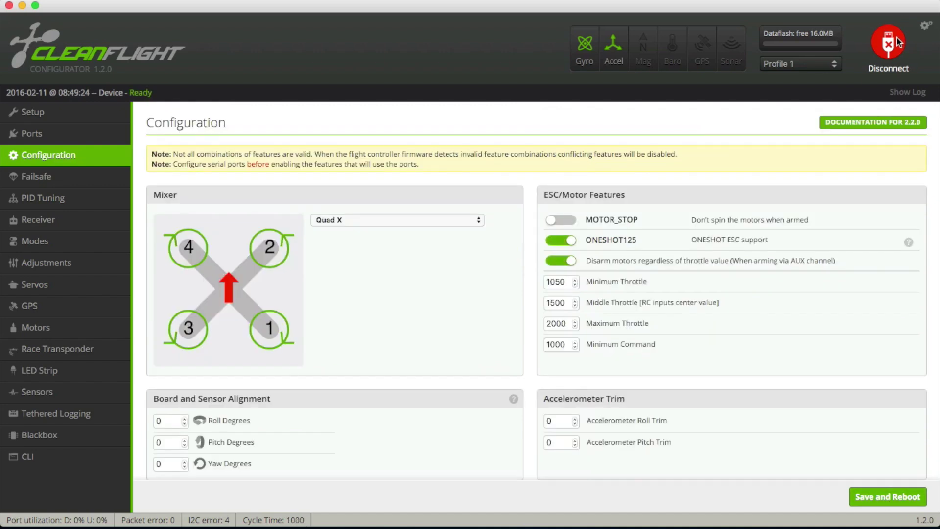
Browse the Failsafe and PID Tuning pages, ending on the Receiver page showing AETR1234 channels
left_click(50, 181)
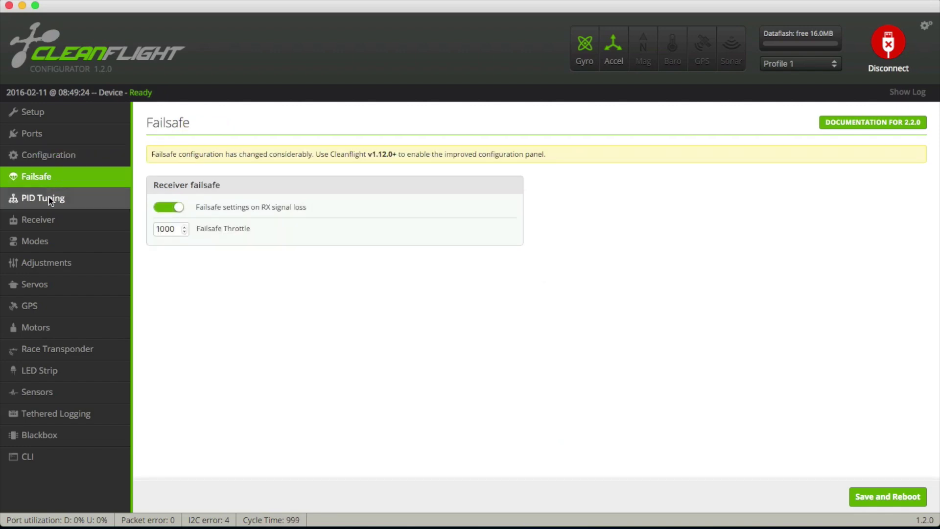
left_click(49, 196)
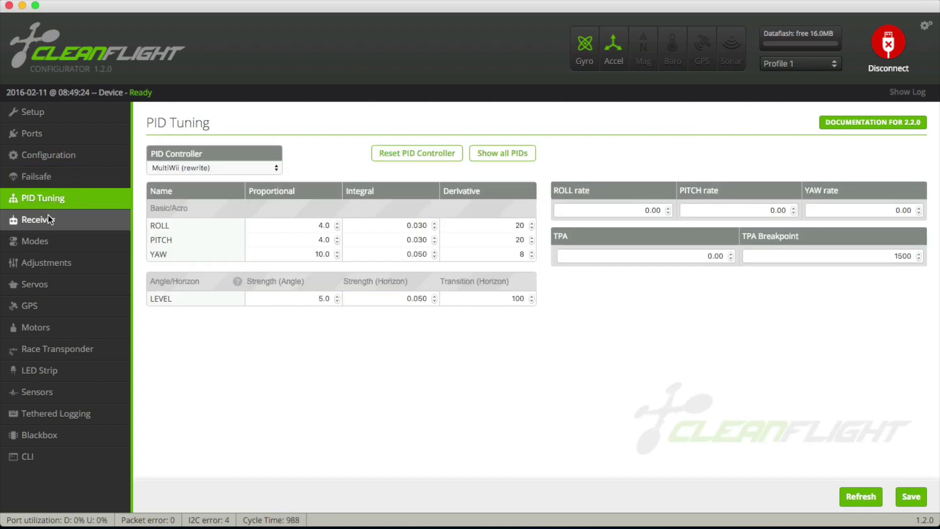
left_click(49, 219)
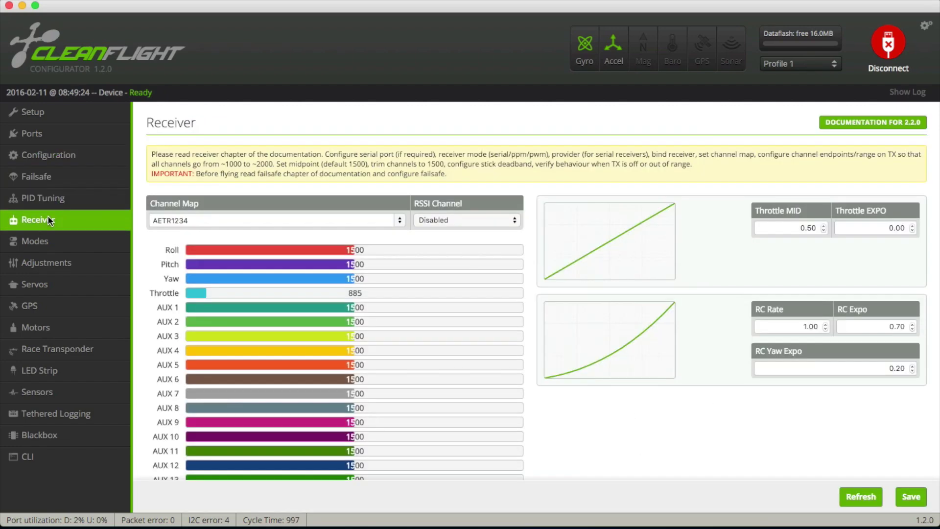
On the Modes page, add AUX 1 ranges of 1300–1700 for ARM and AIR MODE
left_click(43, 243)
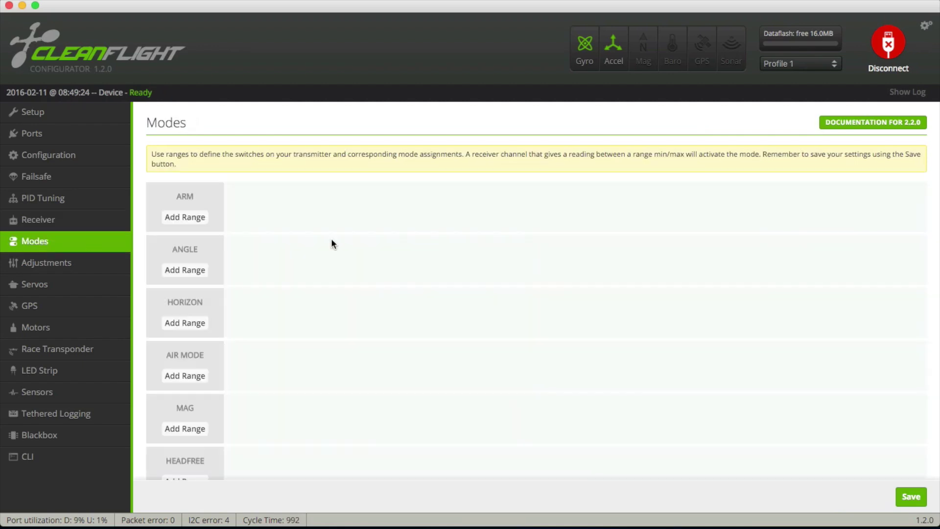
left_click(181, 218)
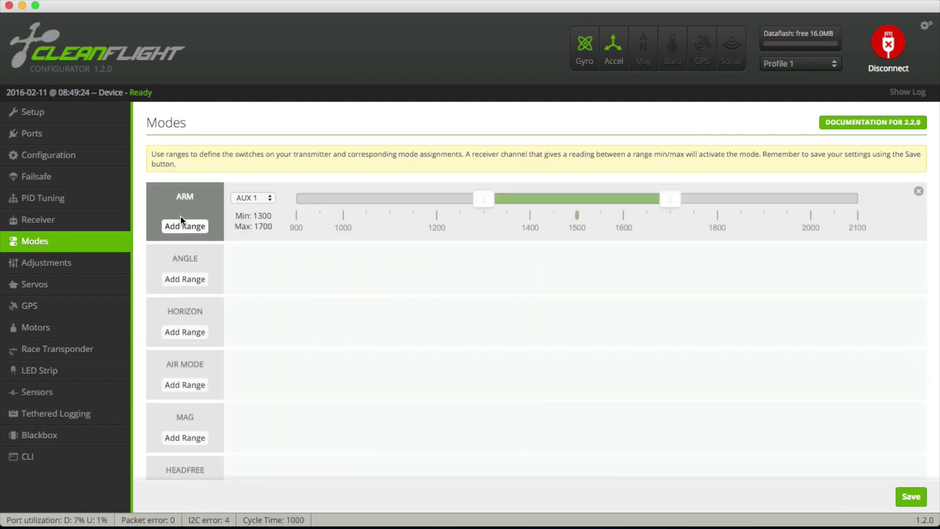
left_click(186, 384)
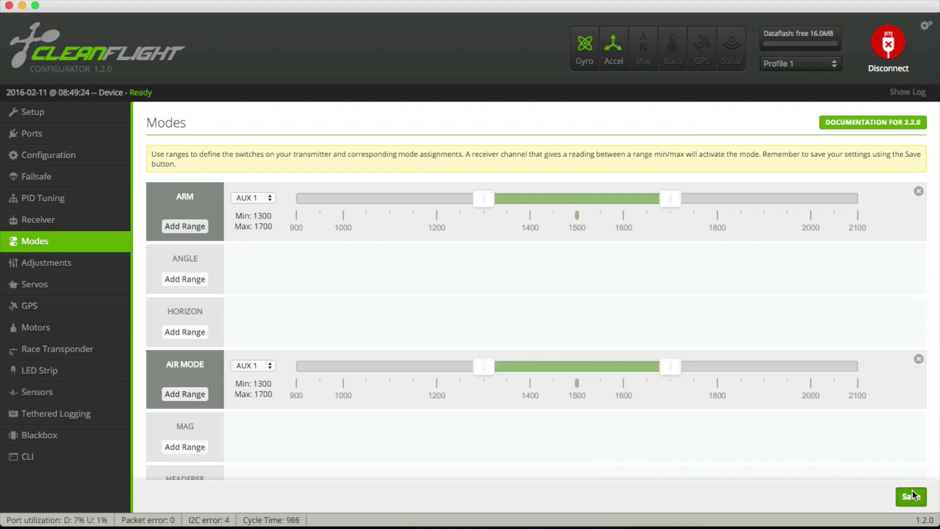